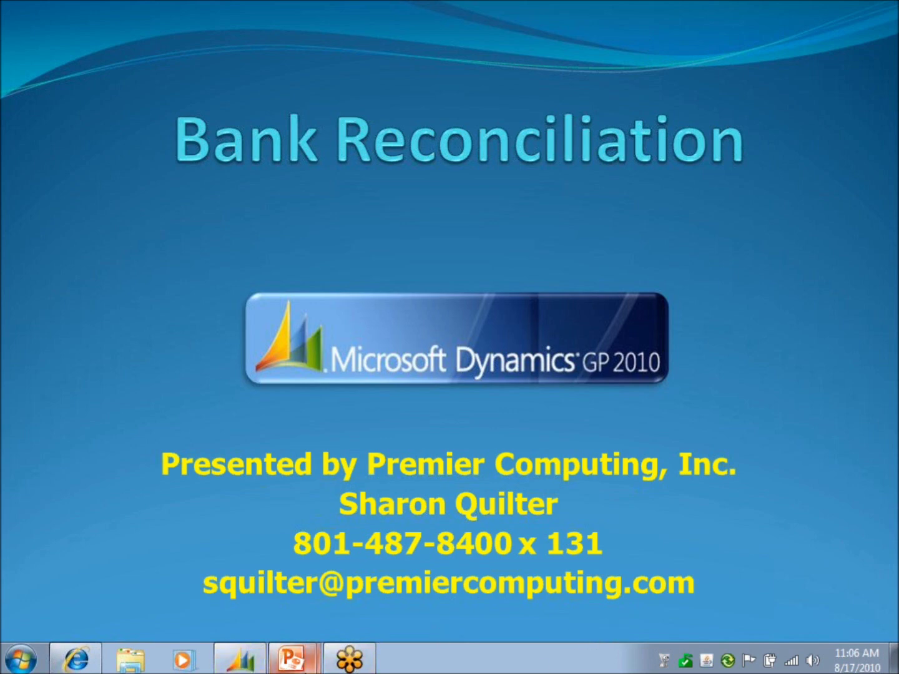
Step: Move the PowerPoint slideshow to the Bank Reconciliation GP 2010 agenda topics slide
mouse_move(291, 658)
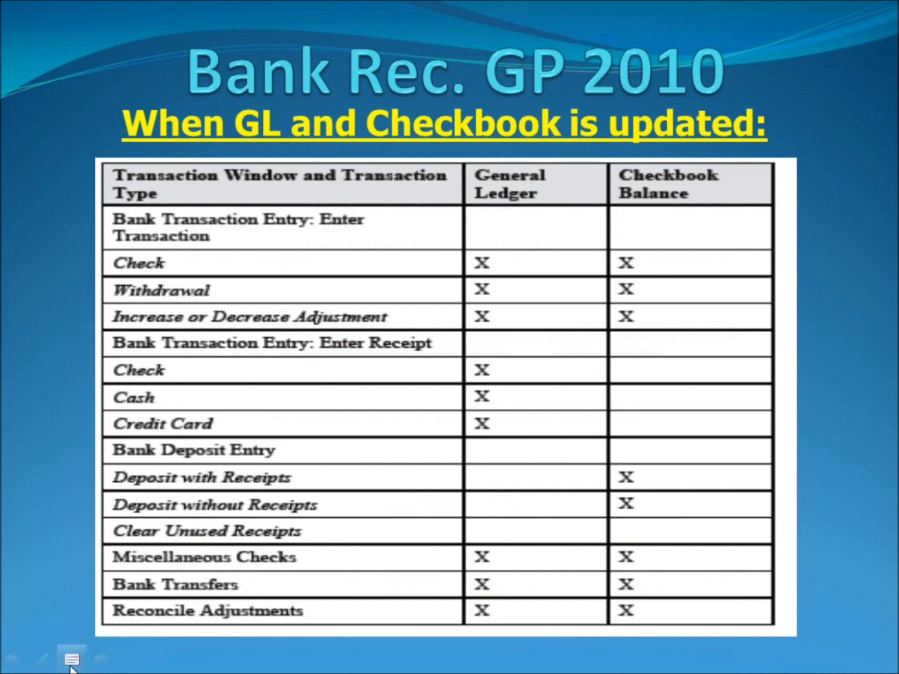
Step: Finish the GL/checkbook update slide, end the slideshow and switch to Dynamics GP
click(98, 667)
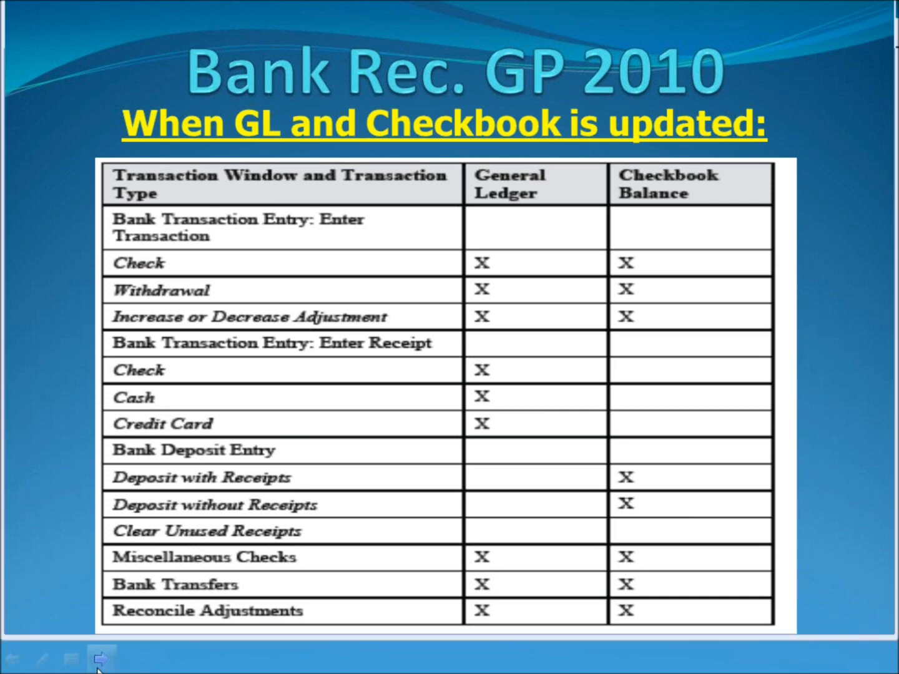
key(Escape)
click(253, 667)
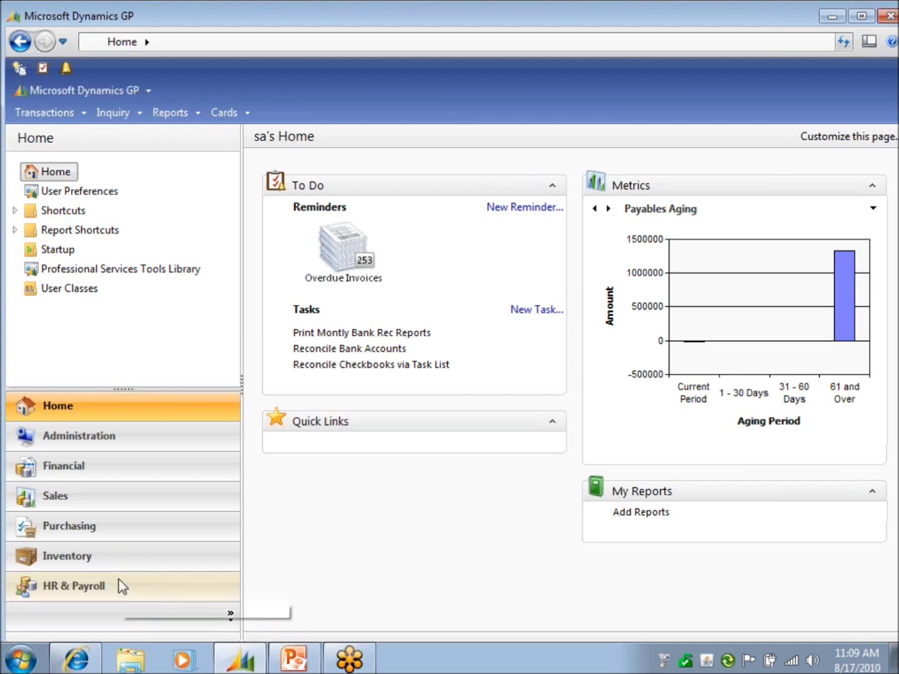
Step: In the Financial area, collapse Transactions, Cards and Inquiry, then launch Bank Reconciliation from Setup
click(73, 474)
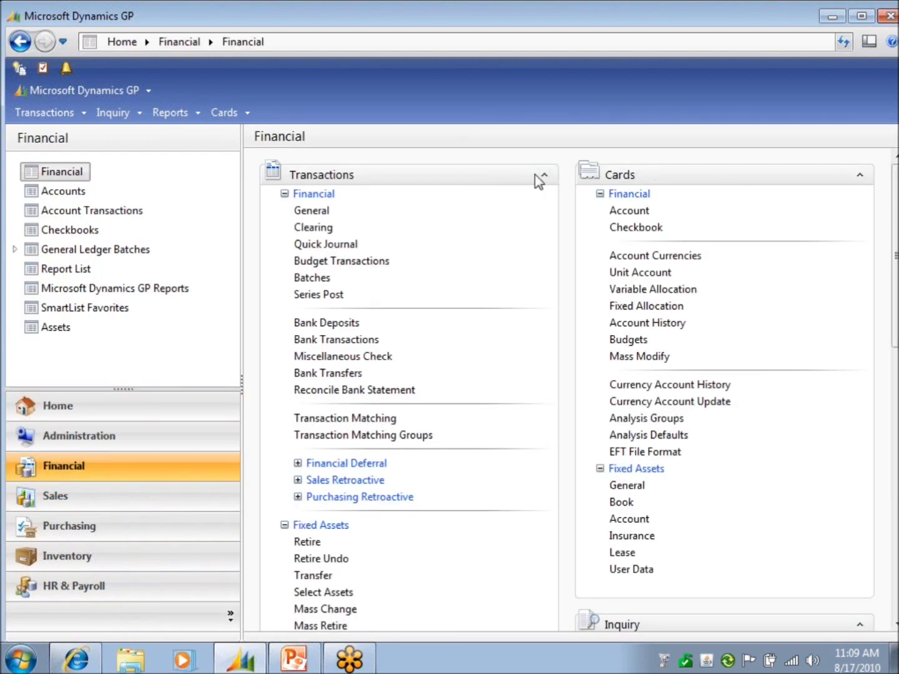
click(544, 177)
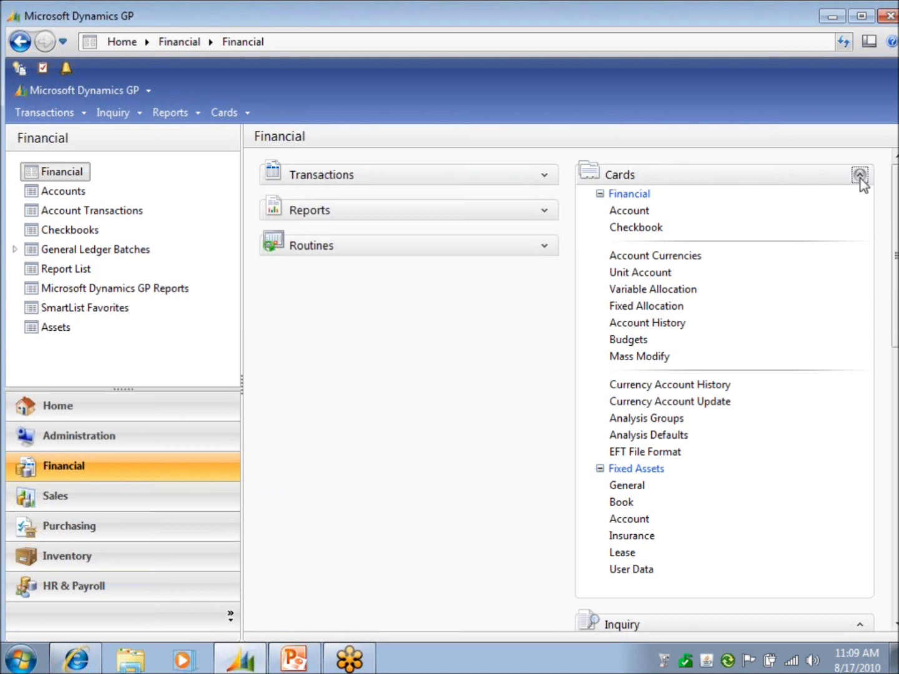
click(860, 176)
click(862, 212)
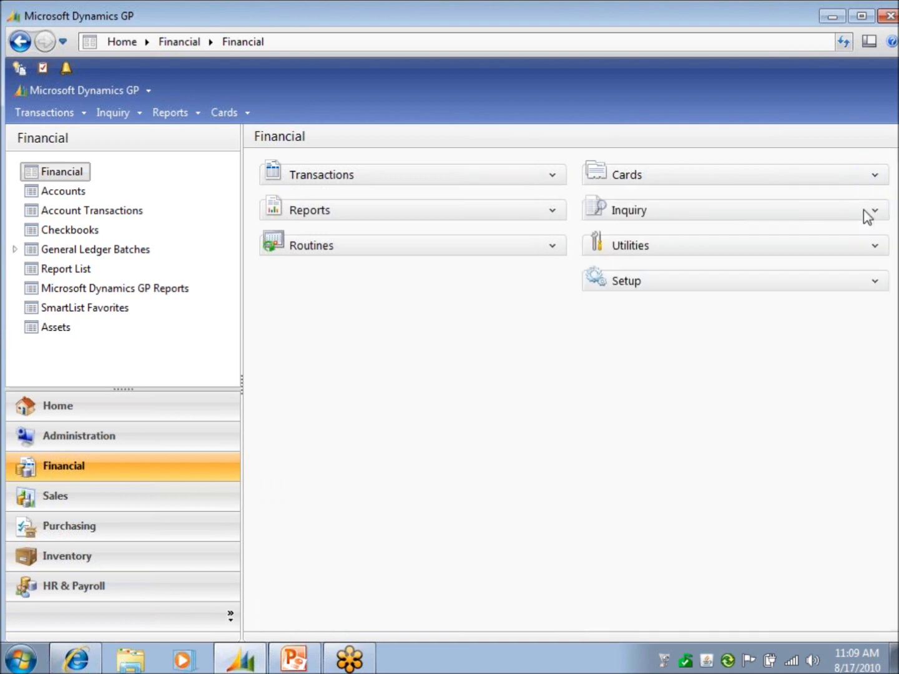
click(874, 281)
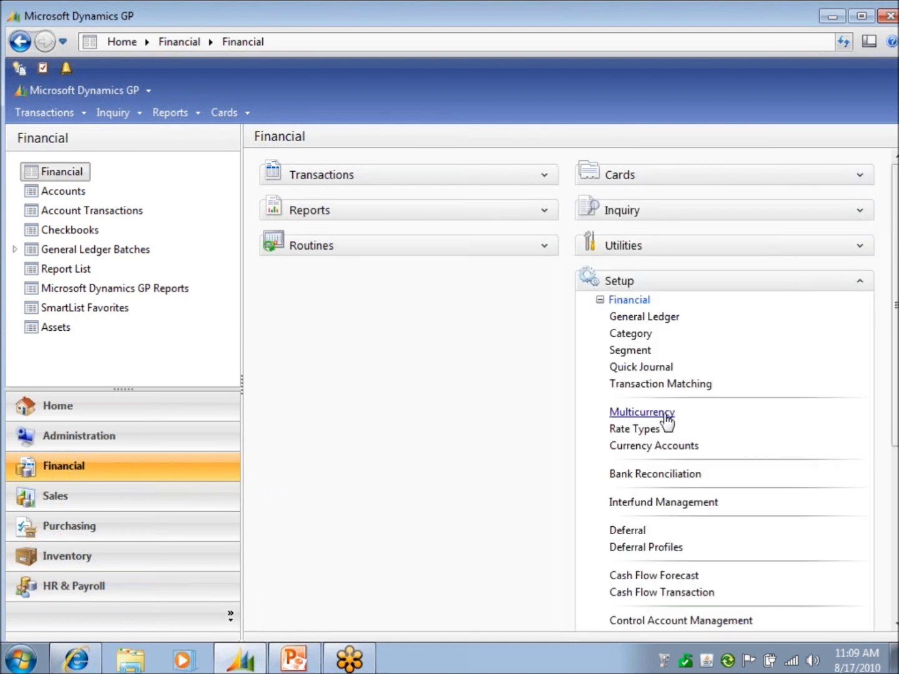
click(695, 475)
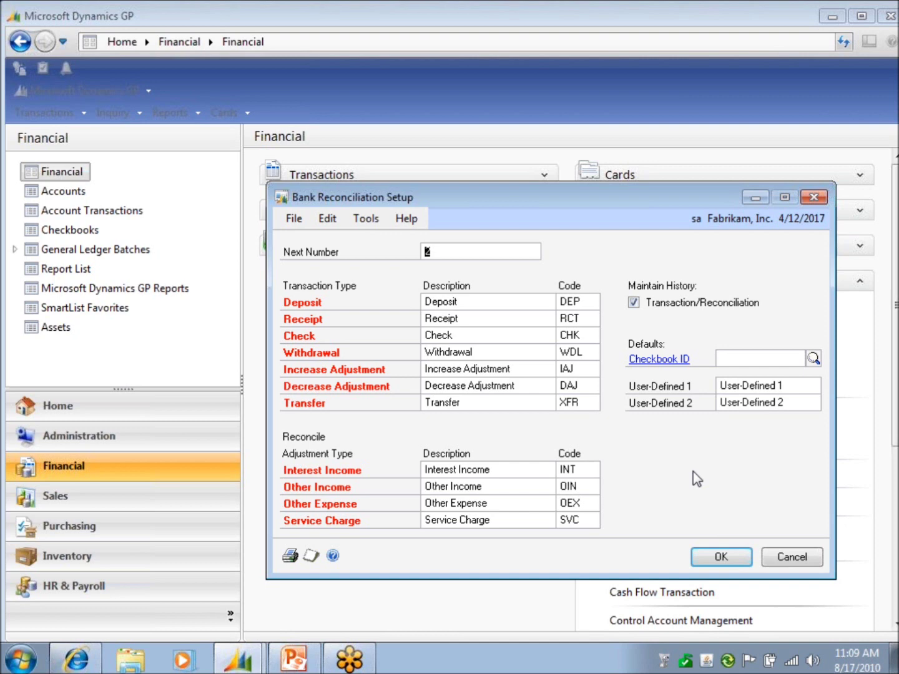
Step: Review the setup's Next Number and the DEP, RCT and CHK transaction type codes
double_click(589, 307)
double_click(593, 321)
double_click(594, 334)
click(469, 255)
click(598, 302)
click(592, 318)
Step: Walk through the Deposit, Receipt, Check and Withdrawal descriptions and their DEP, RCT, CHK, IAJ codes
double_click(488, 302)
click(491, 317)
click(493, 336)
click(498, 353)
click(588, 367)
click(588, 338)
click(585, 316)
click(587, 305)
Step: Rename the Withdrawal transaction type to 'Wire Transfer' with code WTF
click(506, 351)
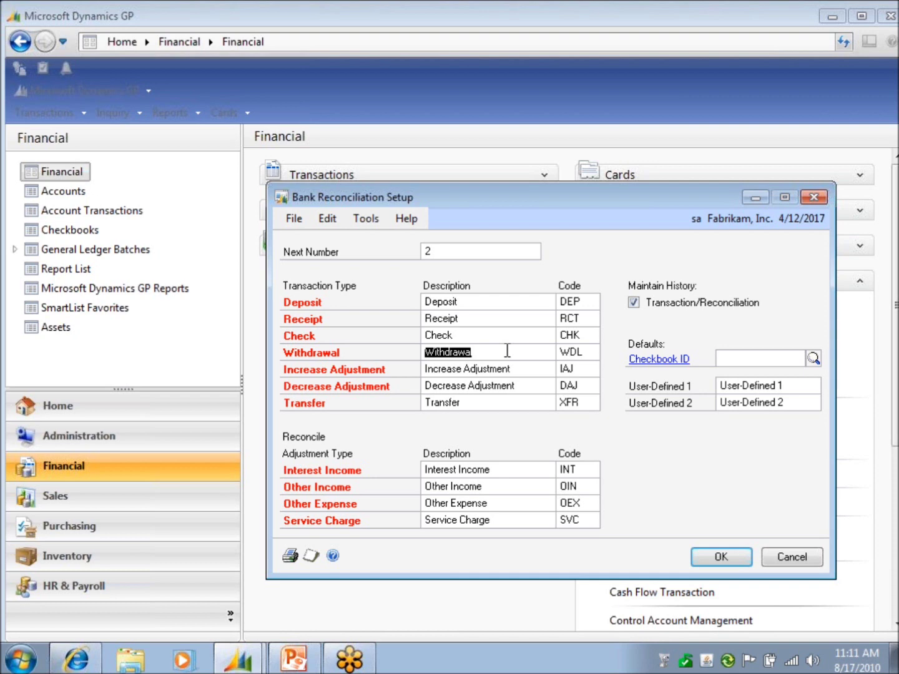
text(Wire Transfer)
key(Tab)
text(WT)
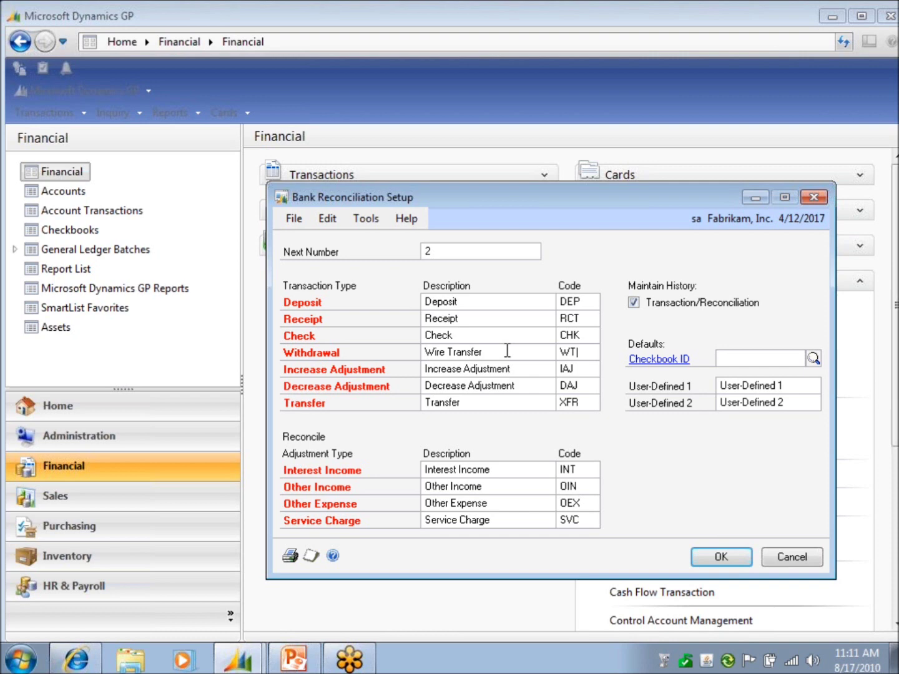
text(F)
Step: Correct the Wire Transfer code from WTF to WTX
click(516, 373)
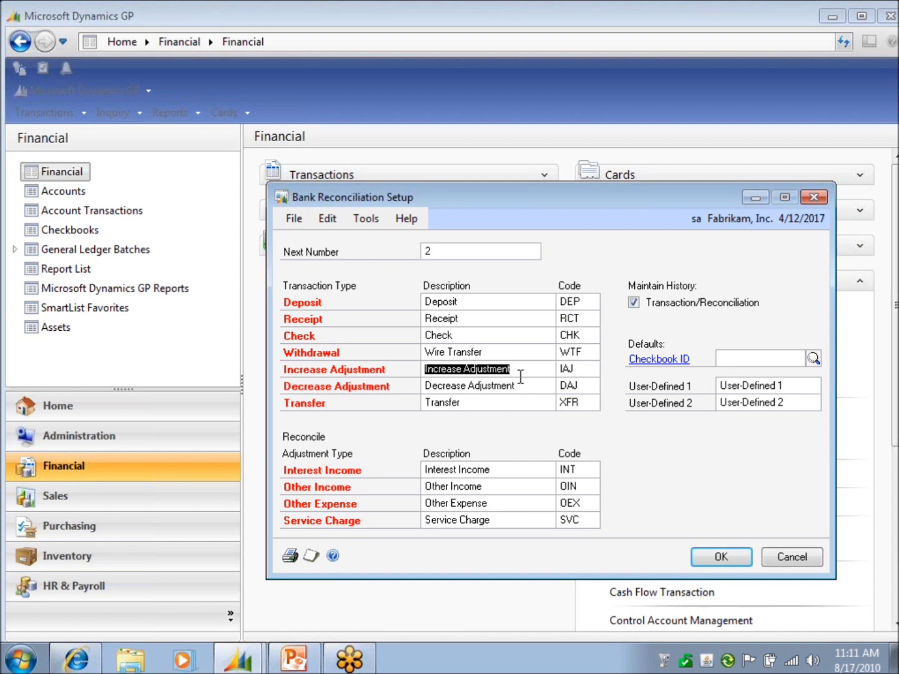
click(590, 352)
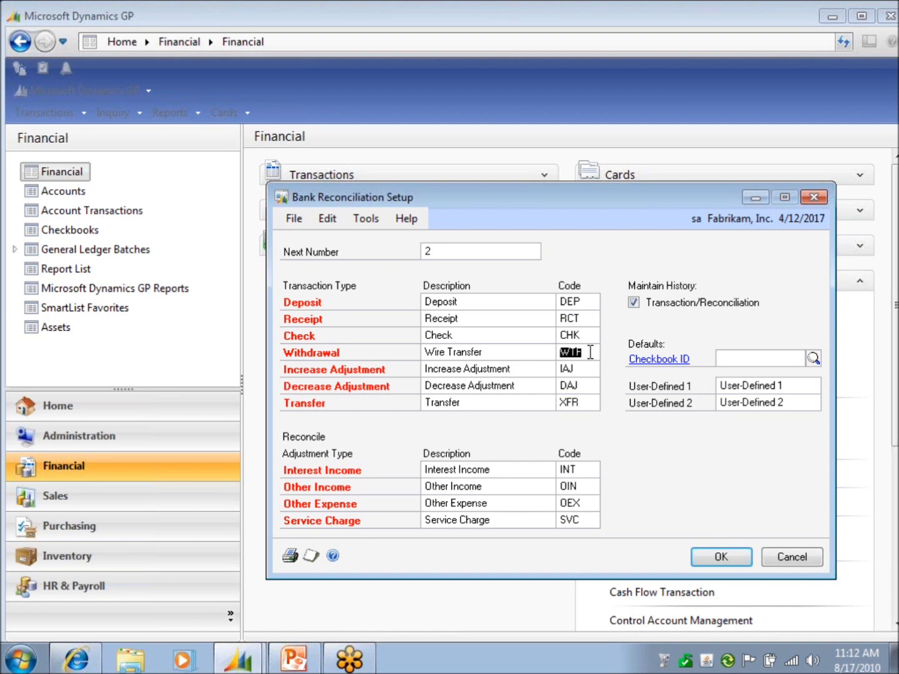
click(590, 353)
key(BackSpace)
text(X)
Step: Review the Increase Adjustment, Decrease Adjustment, Transfer and Interest Income adjustment entries
click(591, 367)
key(shift+Tab)
click(537, 390)
click(535, 404)
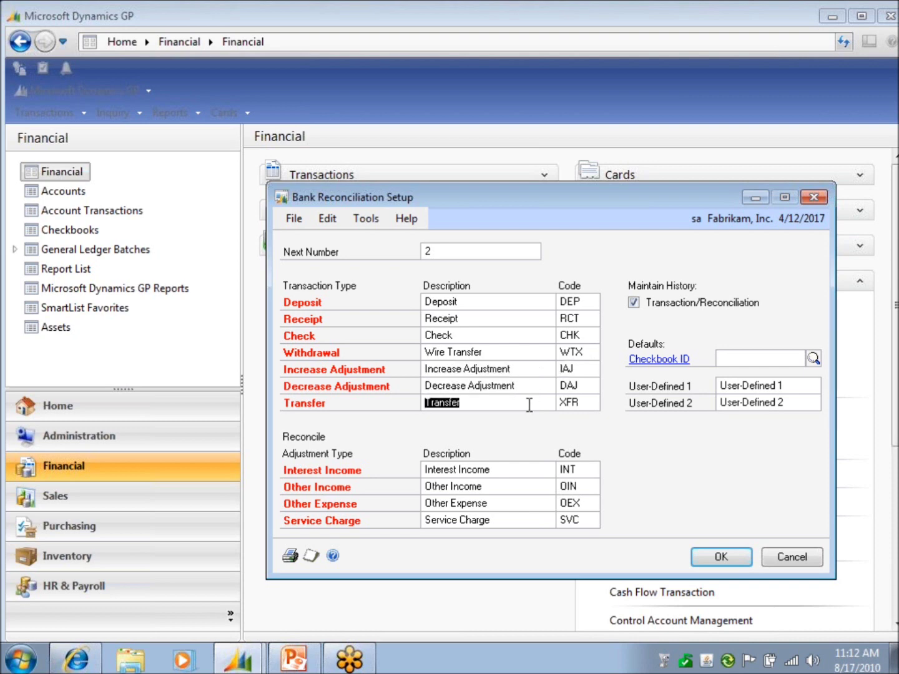
click(500, 472)
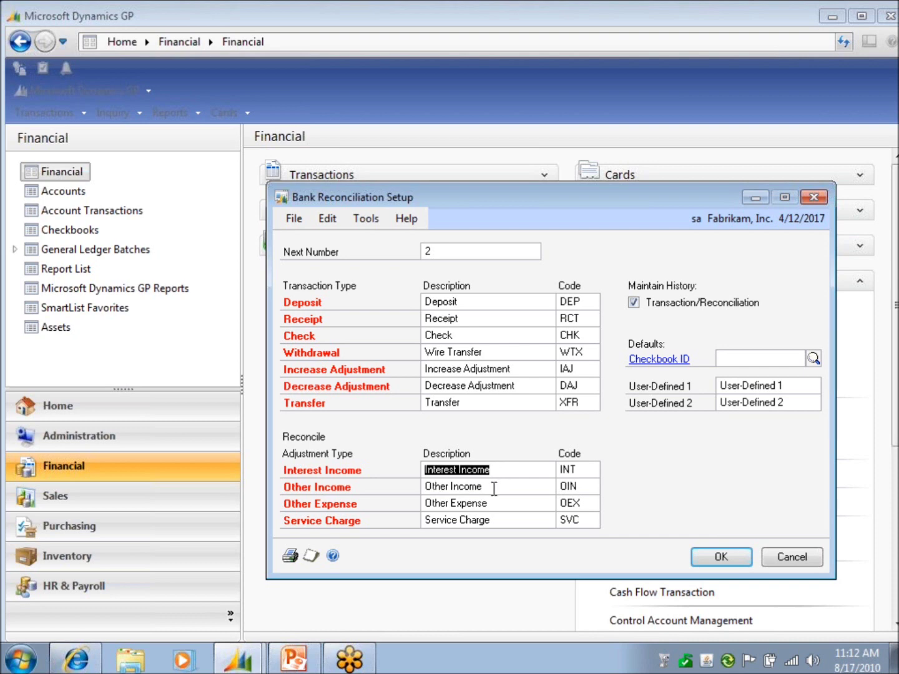
Step: Rename the Other Income adjustment to 'Misc. Income' with code MIN
click(493, 488)
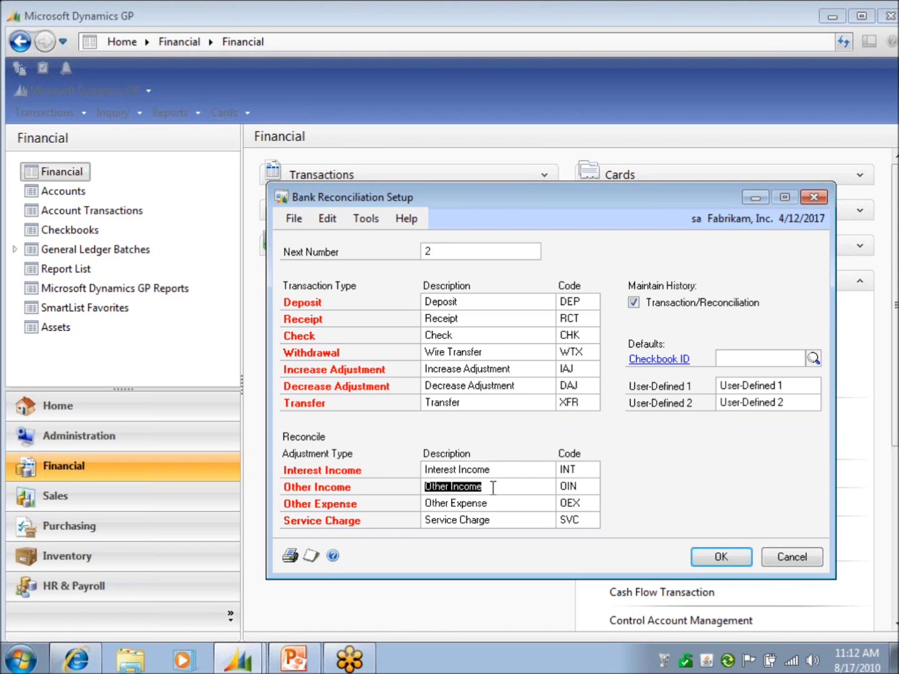
text(Mi)
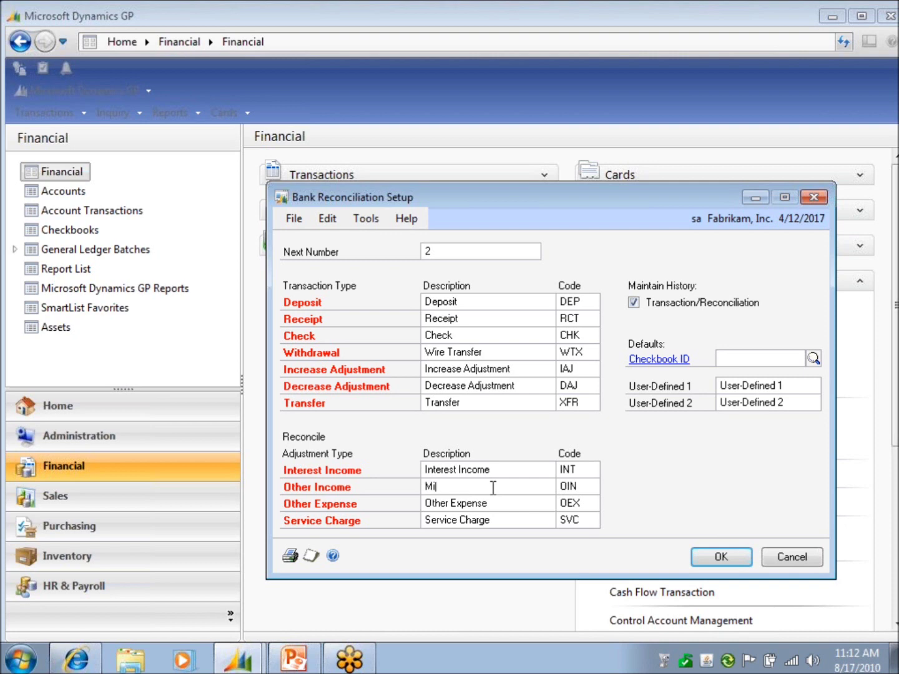
text(sc. Income)
key(Tab)
text(MIN)
Step: Rename Other Expense to 'Misc. Expense' with code ME and save the setup
click(510, 501)
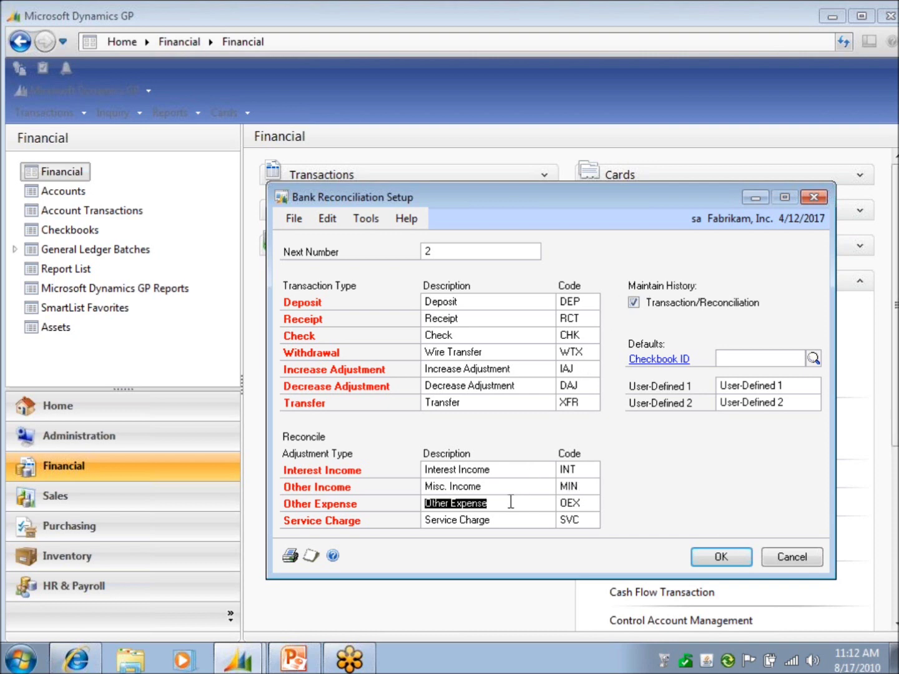
text(Misc. )
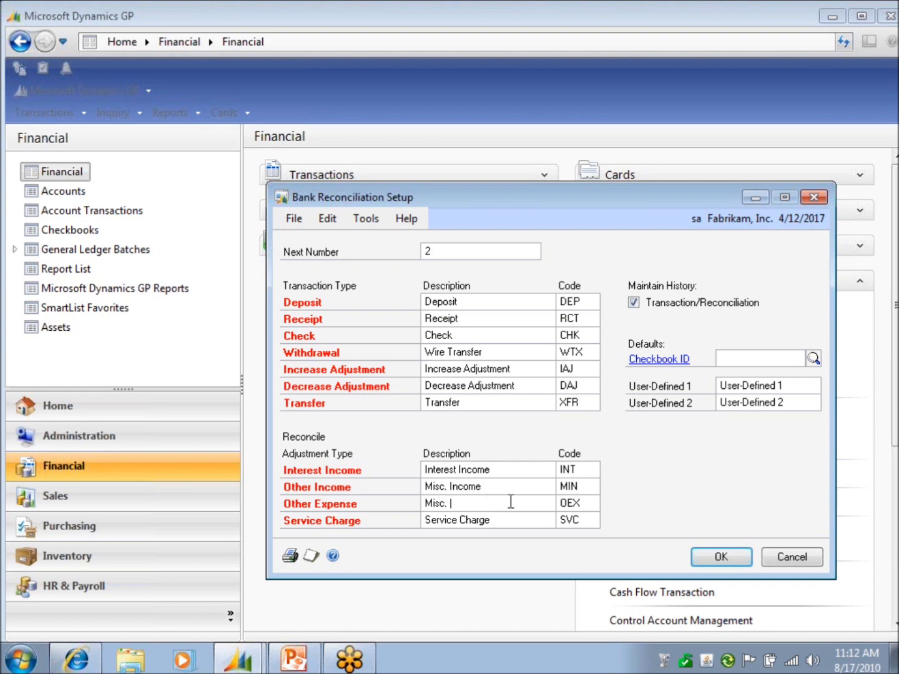
text(Expense)
click(595, 504)
text(ME)
key(Return)
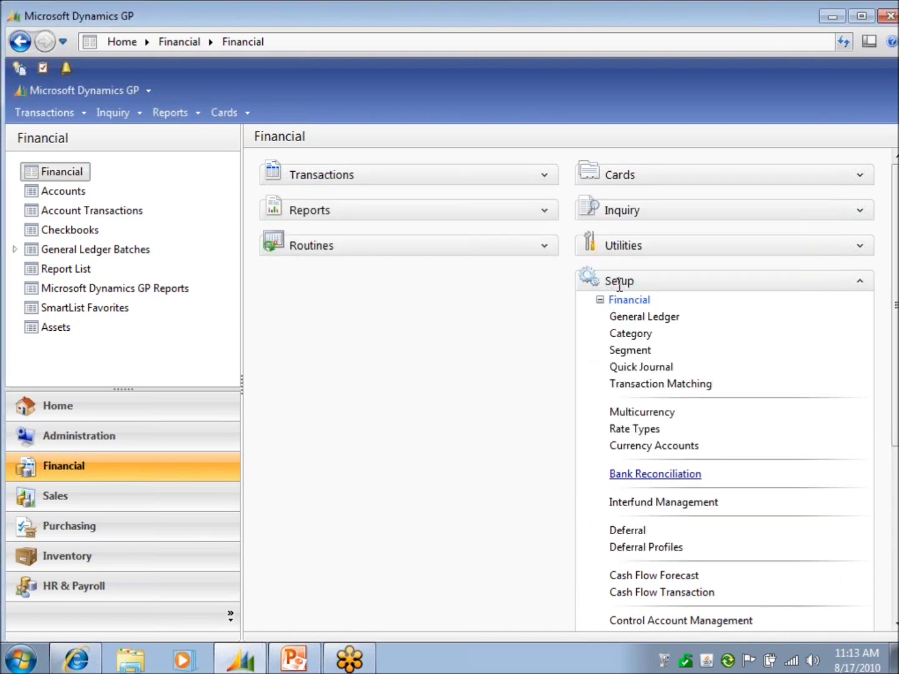
Step: Reopen Bank Reconciliation Setup and change the Misc. Expense code from ME to MEX
click(677, 478)
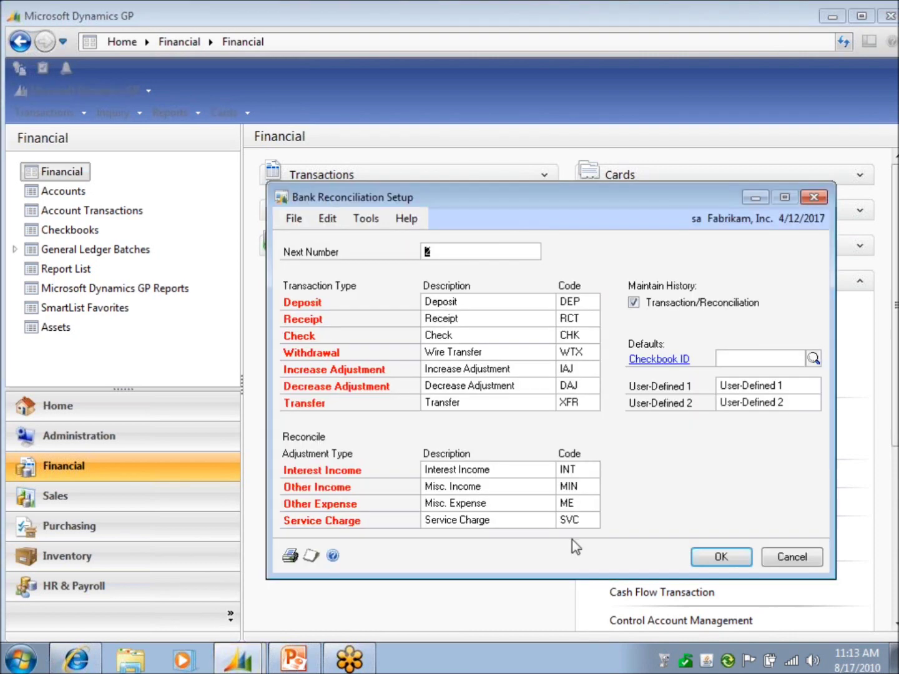
click(587, 508)
text(MEX)
click(582, 521)
click(768, 359)
click(802, 386)
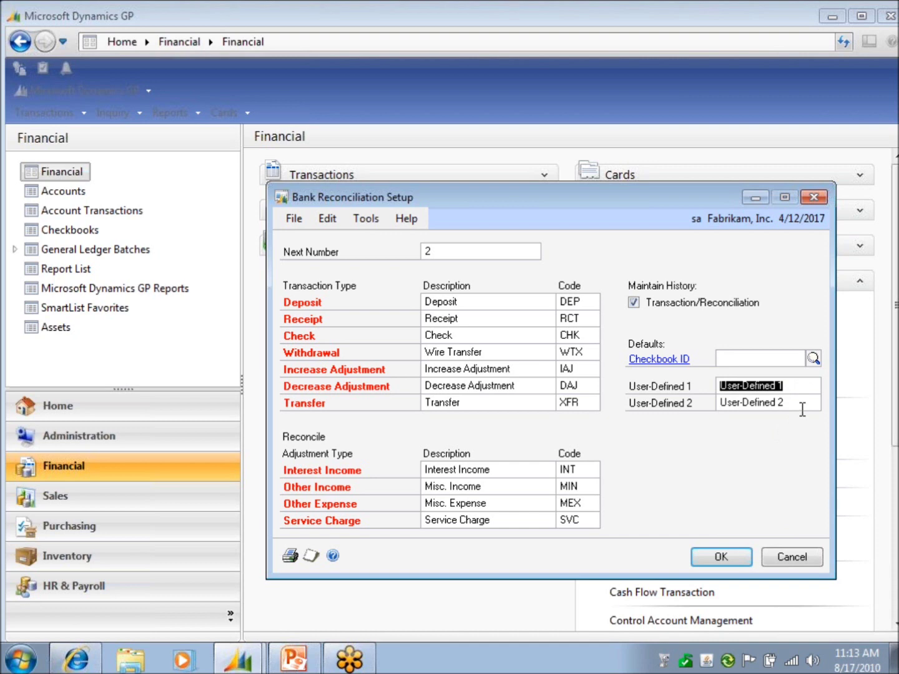
Step: Label the User-Defined 2 field 'Account Type' and save the reconciliation setup
click(802, 409)
click(802, 386)
click(806, 411)
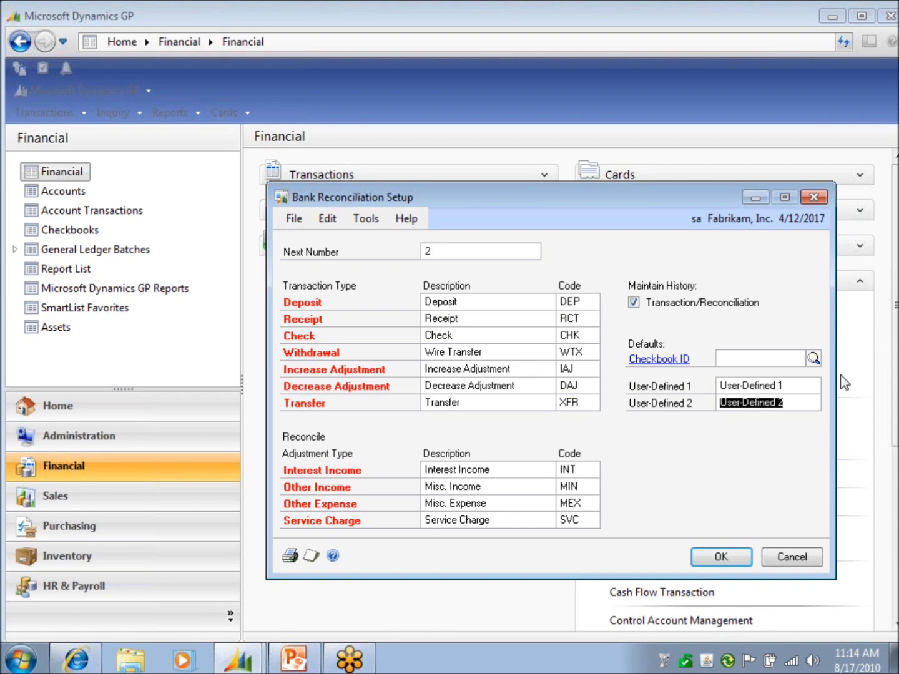
click(805, 385)
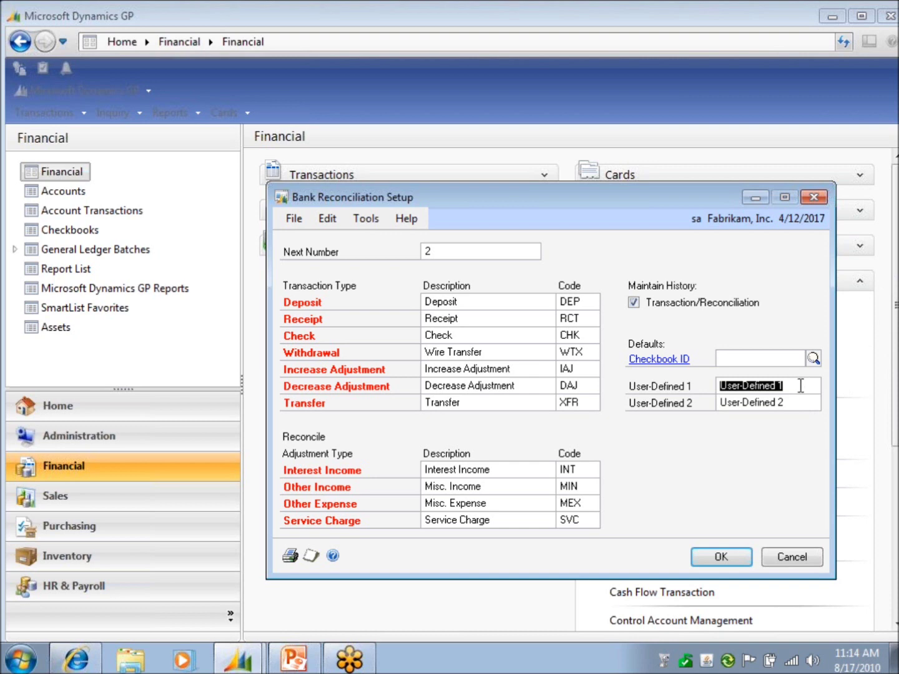
click(802, 403)
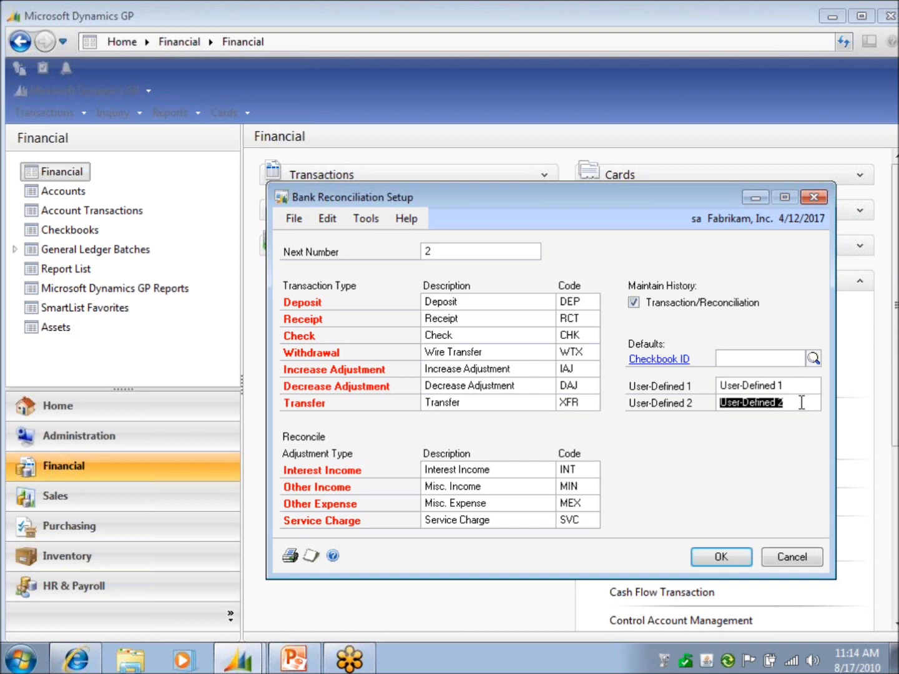
text(Account)
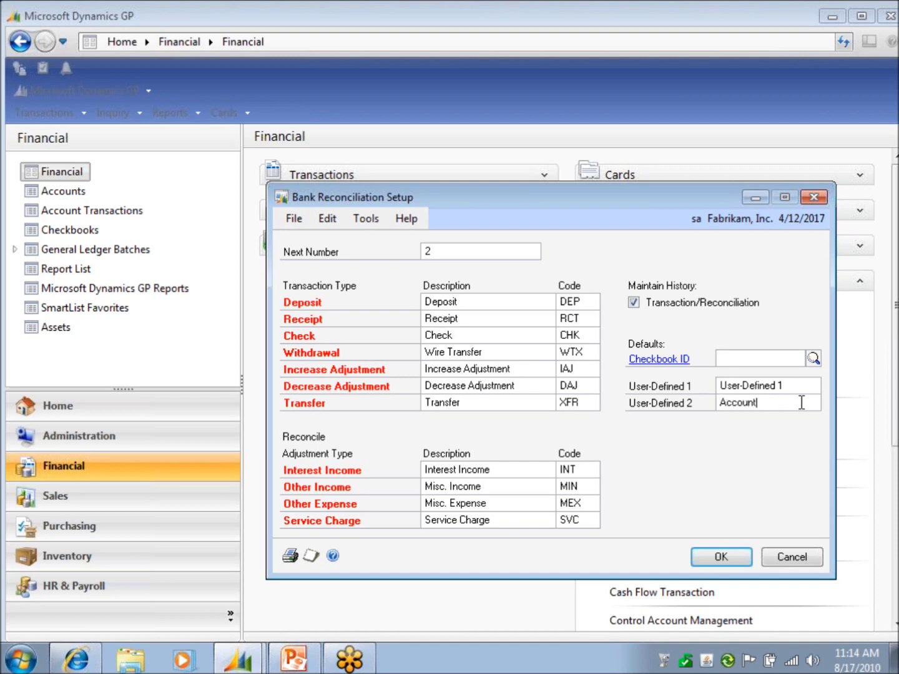
text( Type)
click(731, 558)
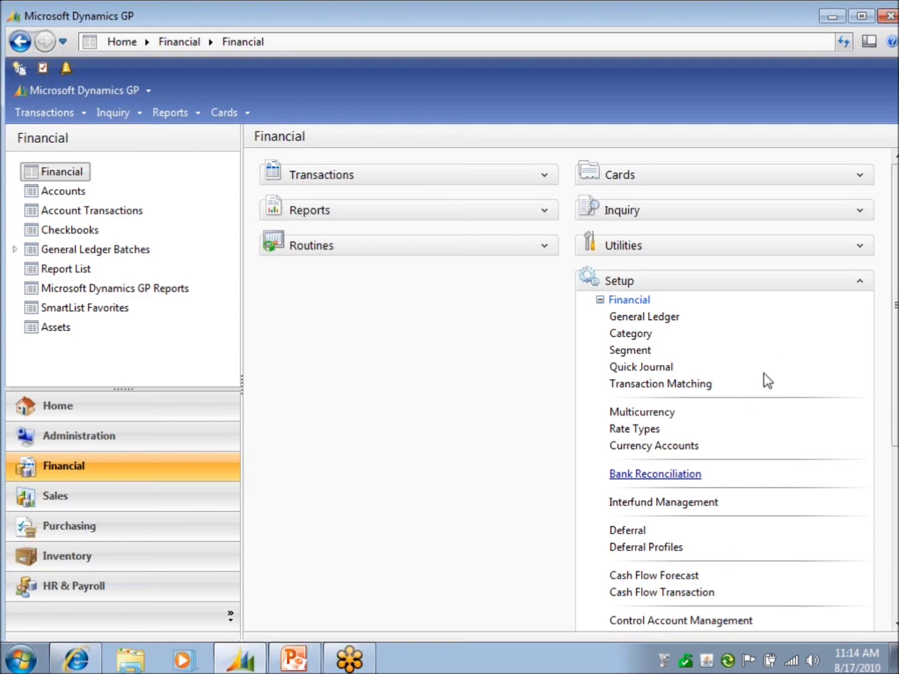
Step: Collapse Setup, expand Cards and bring up a blank Checkbook Maintenance window
click(860, 284)
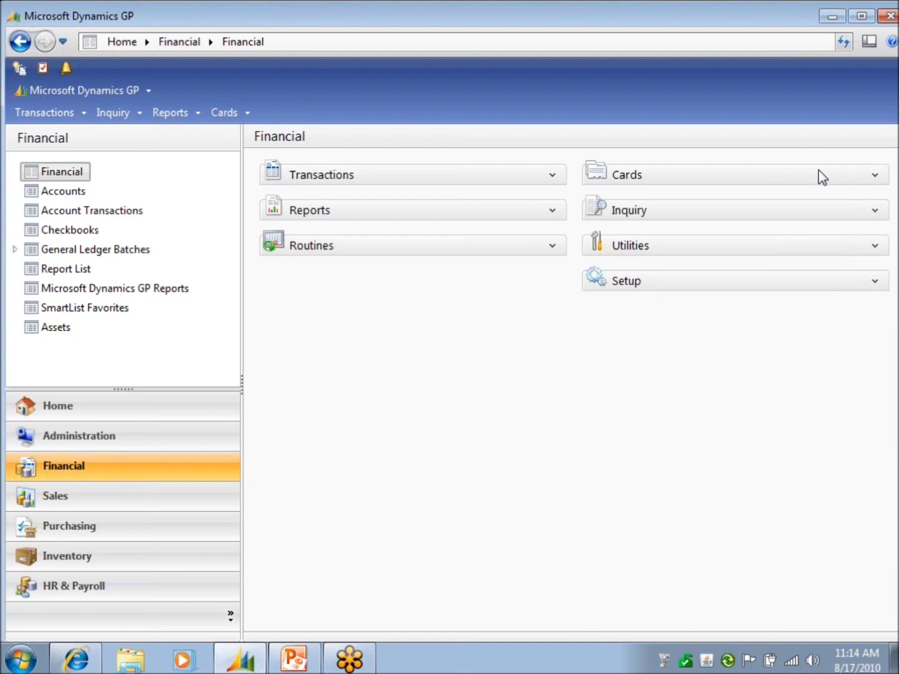
click(873, 177)
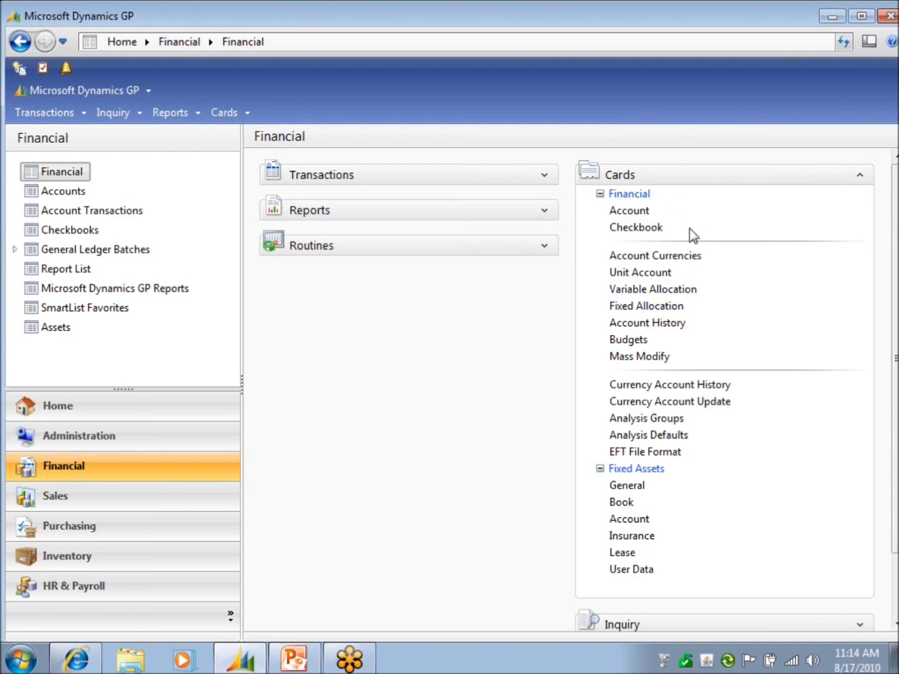
click(652, 228)
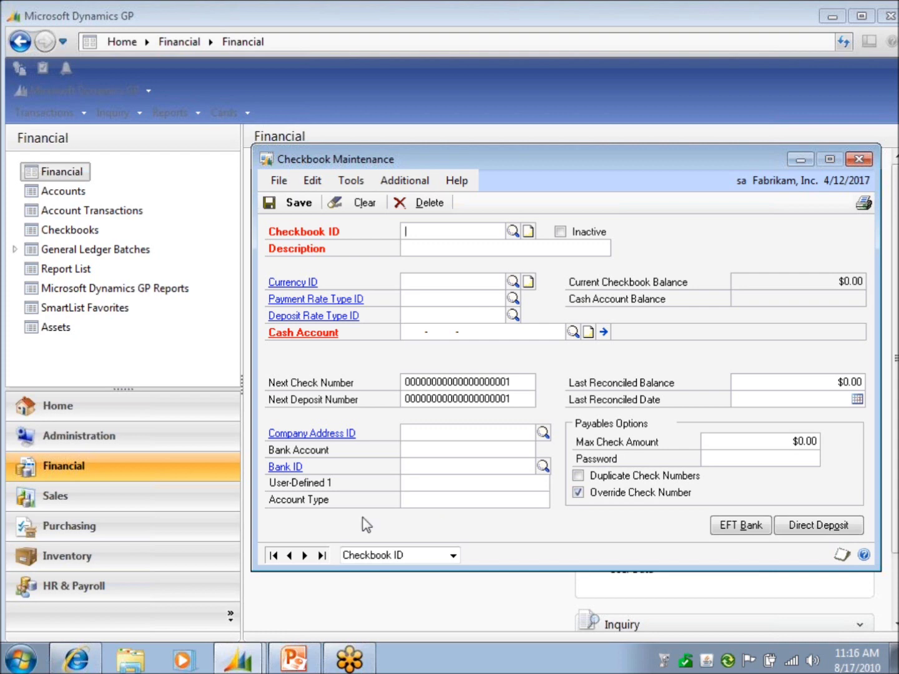
click(273, 556)
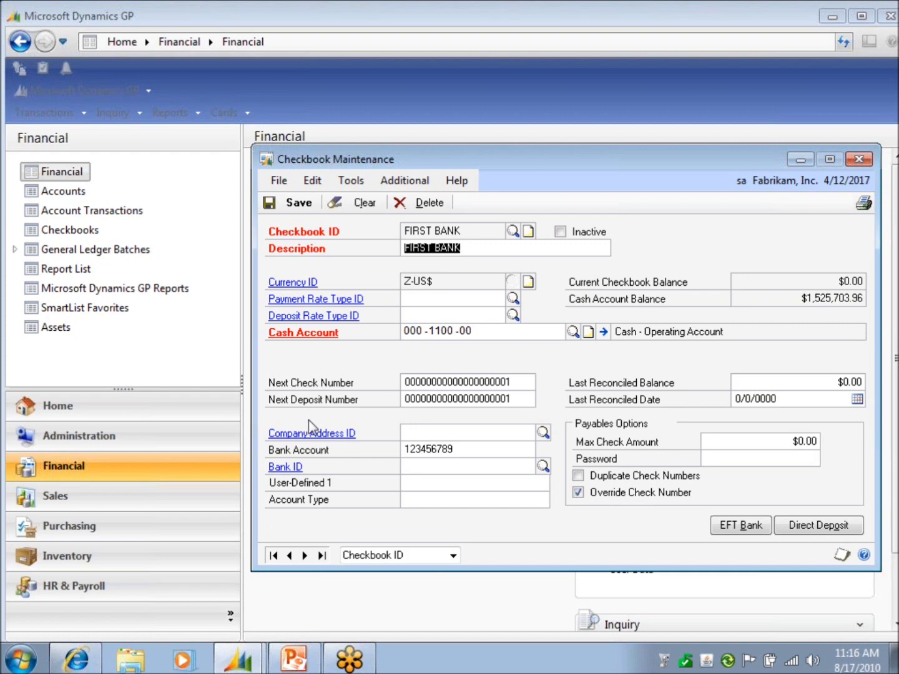
click(365, 202)
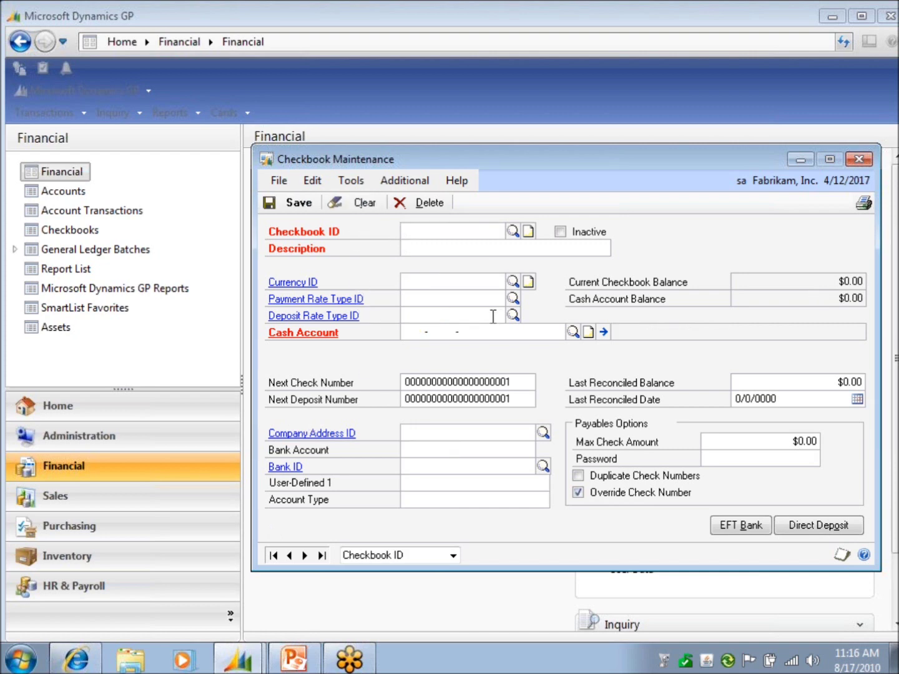
text(USBANK-SV)
Step: Enter checkbook ID USBANK-SV with the description 'US Bank Savings'
key(Tab)
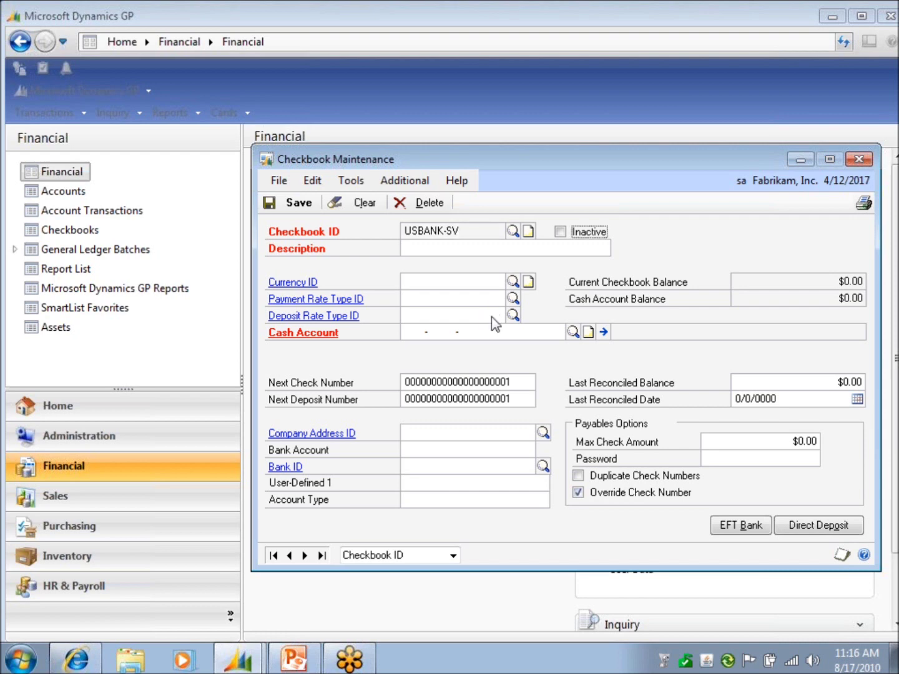
click(483, 250)
text(US Bank S)
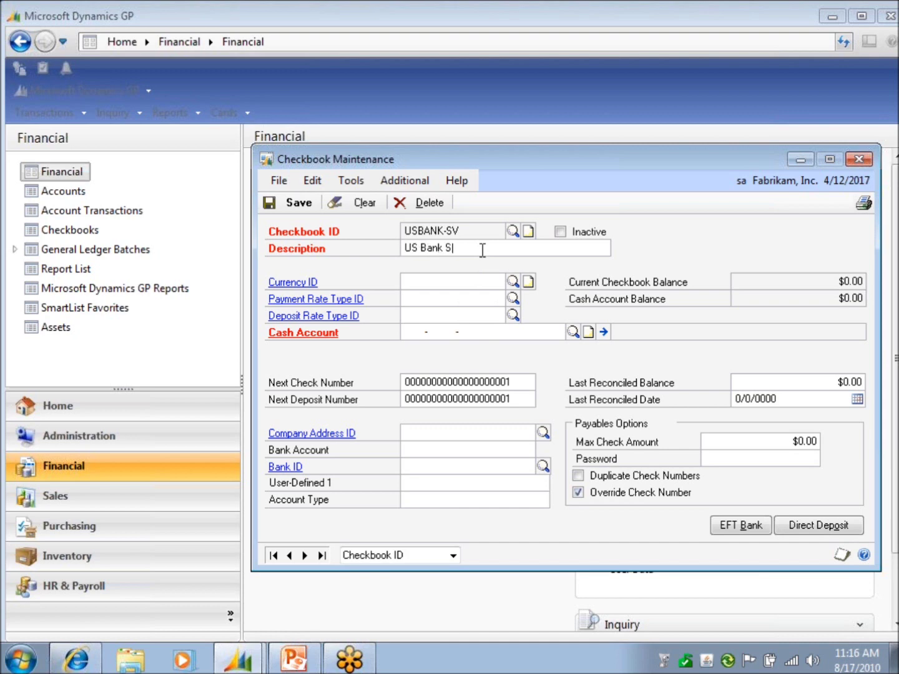
text(avings)
key(Tab)
Step: Assign cash account 000-1000-00, Cash - Operating US Bank, to checkbook USBANK-SV
click(423, 334)
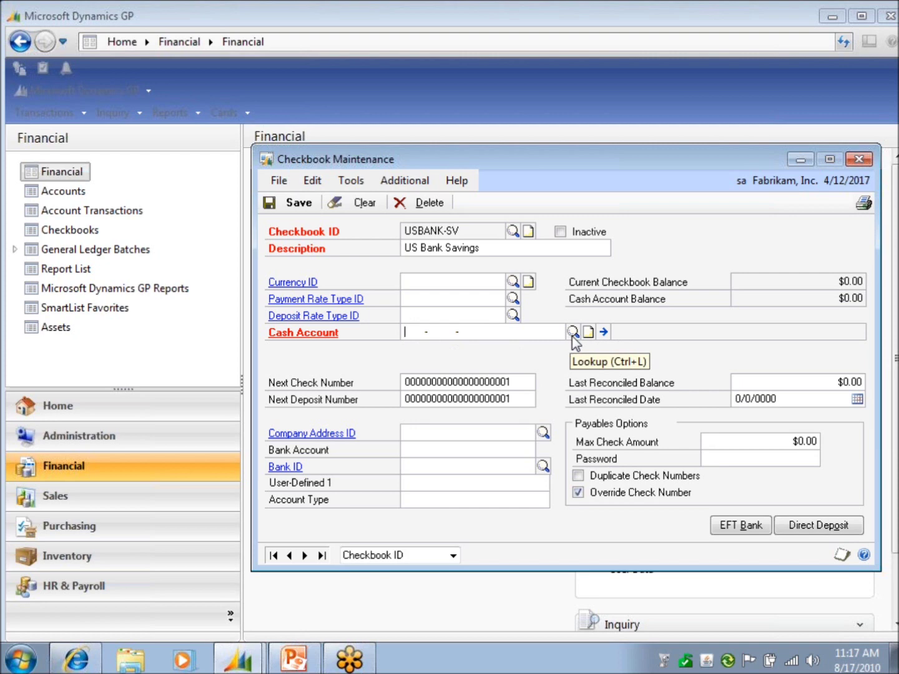
click(572, 332)
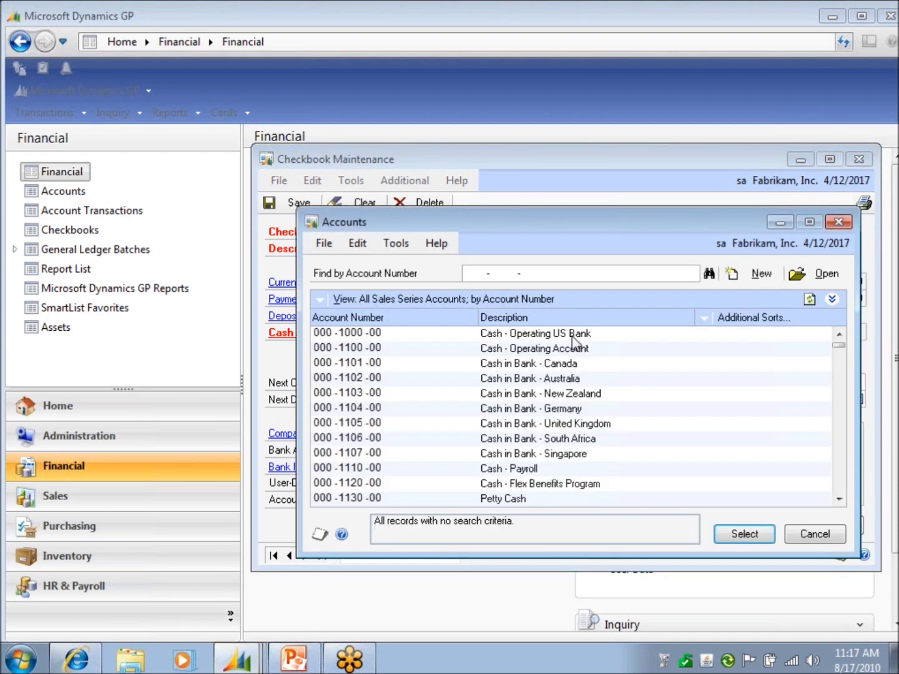
double_click(572, 336)
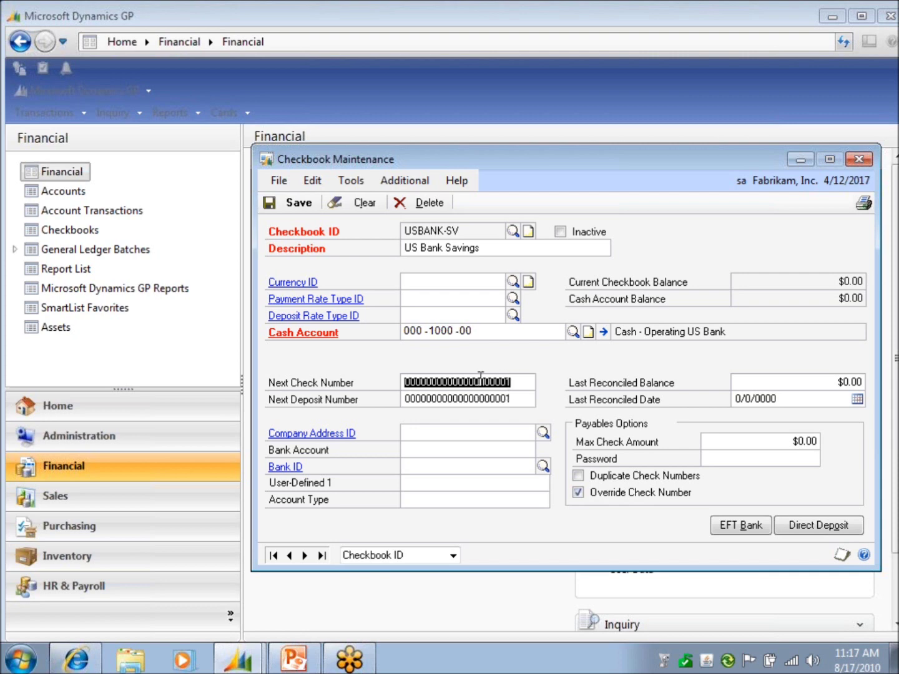
Step: Trim the extra leading zeros so the Next Check Number reads 0000001
drag(474, 381, 349, 377)
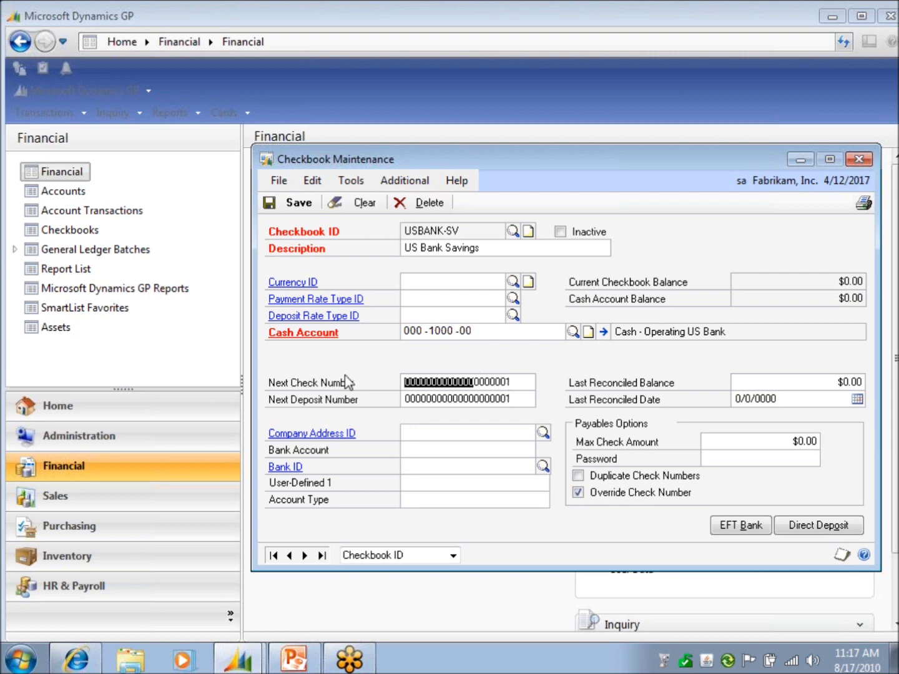
key(Delete)
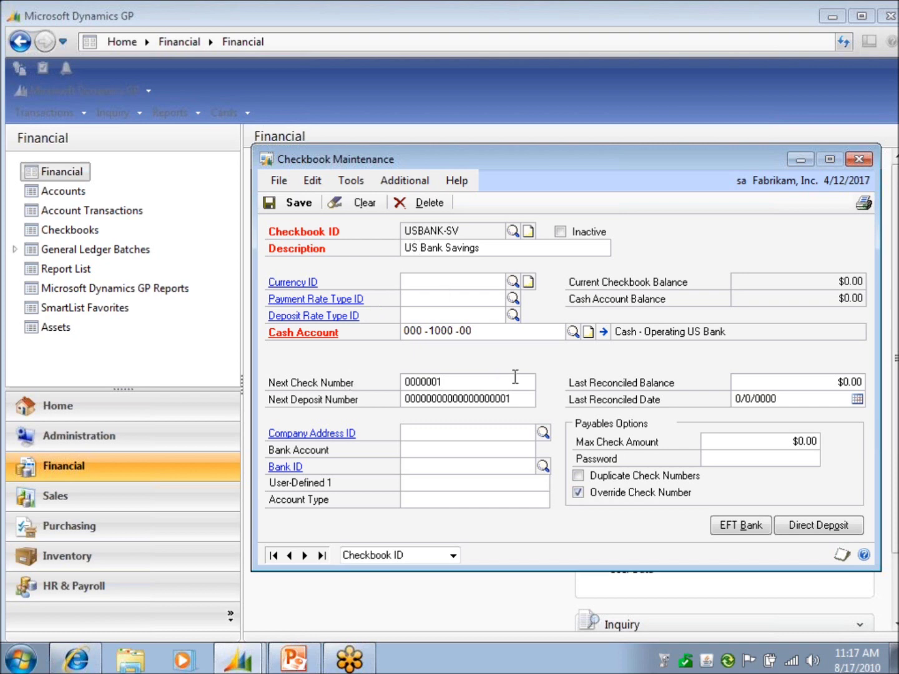
text(0)
key(BackSpace)
Step: Trim the Next Deposit Number's leading zeros so it also reads 0000001
double_click(471, 404)
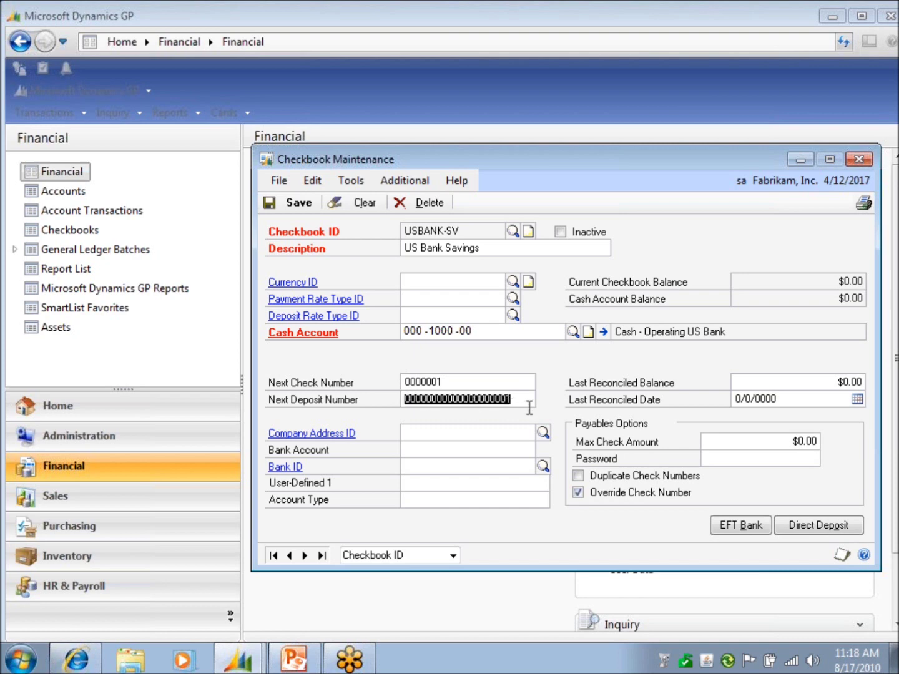
click(469, 400)
drag(468, 401, 385, 419)
key(BackSpace)
key(Delete)
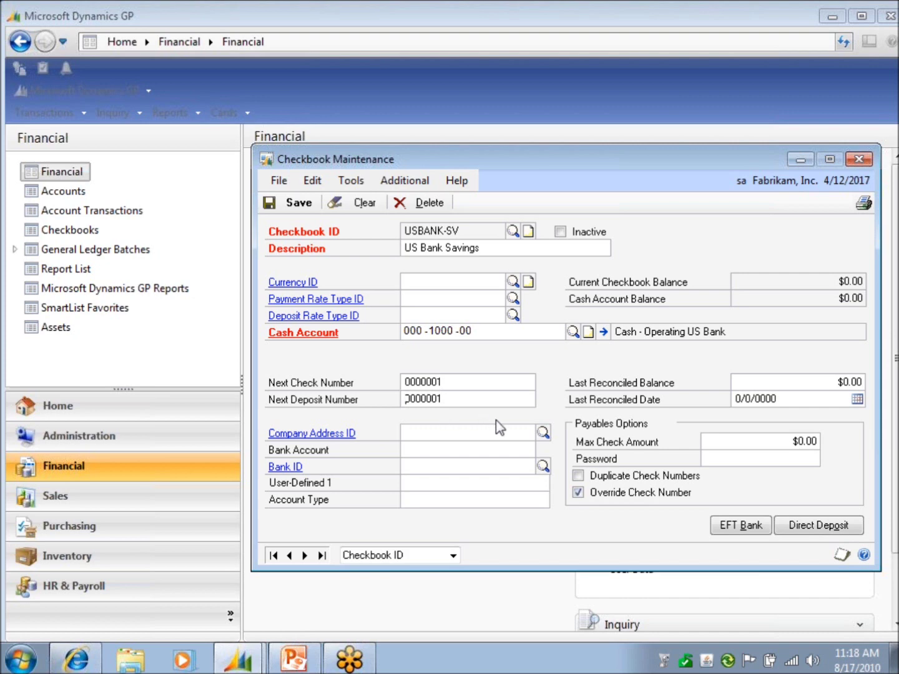
click(472, 376)
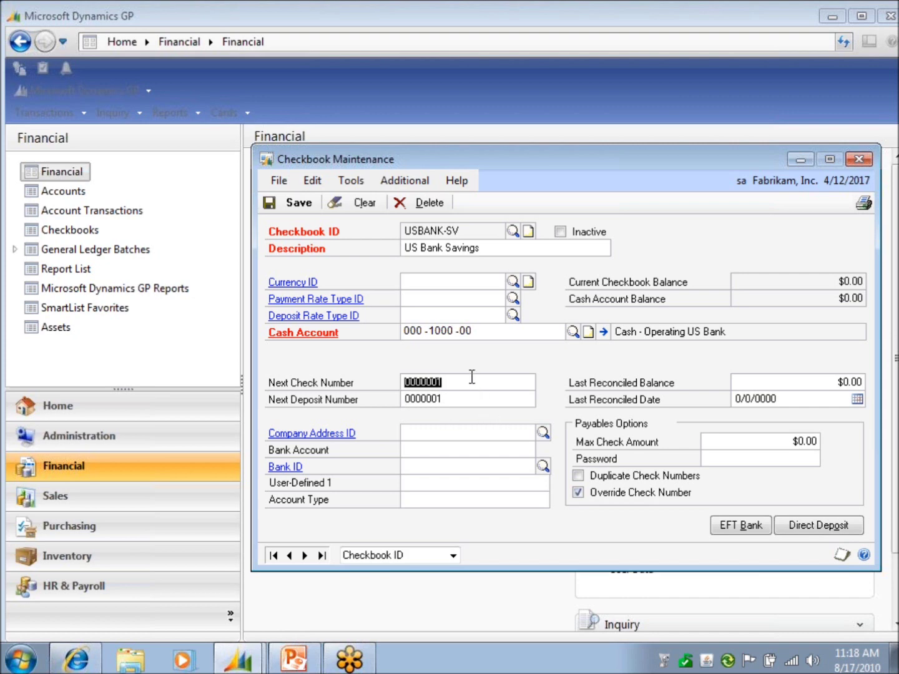